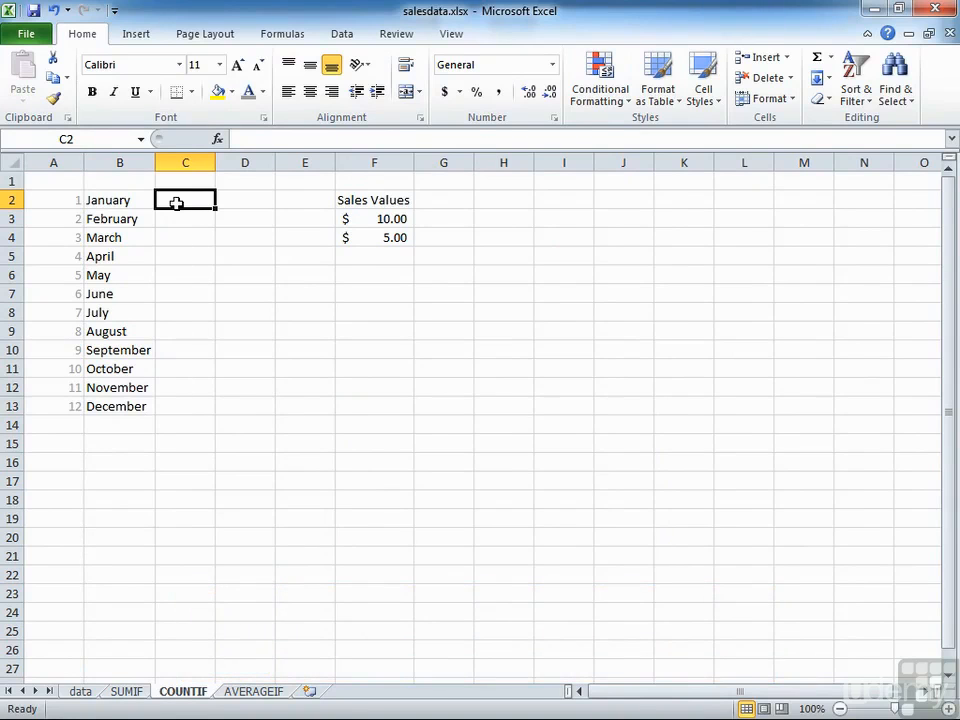
Enter the formula =COUNTIF(month,A2) in cell C2, using the named range month and January's month number as the criteria
text(=)
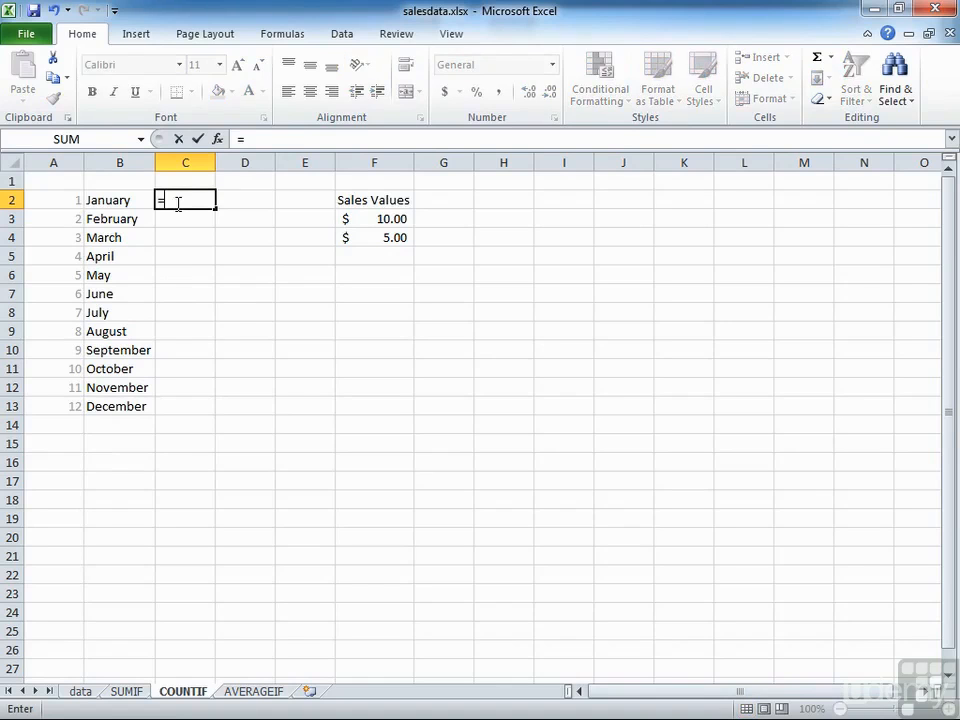
text(COUNTIF()
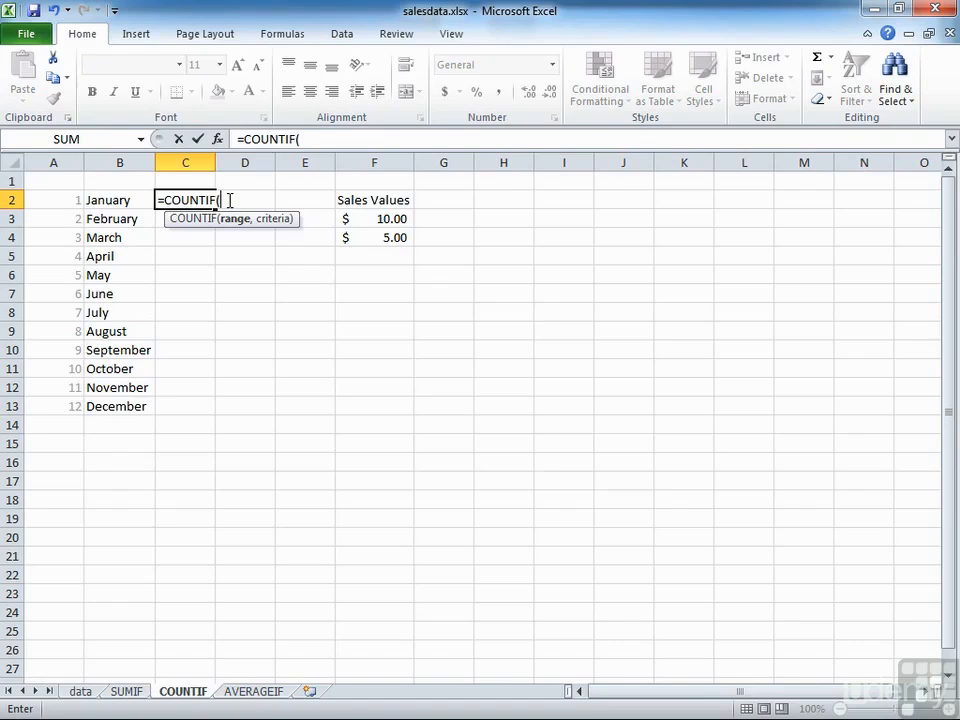
text(q)
double_click(234, 235)
text(,)
key(BackSpace)
key(BackSpace)
key(BackSpace)
key(BackSpace)
text(month)
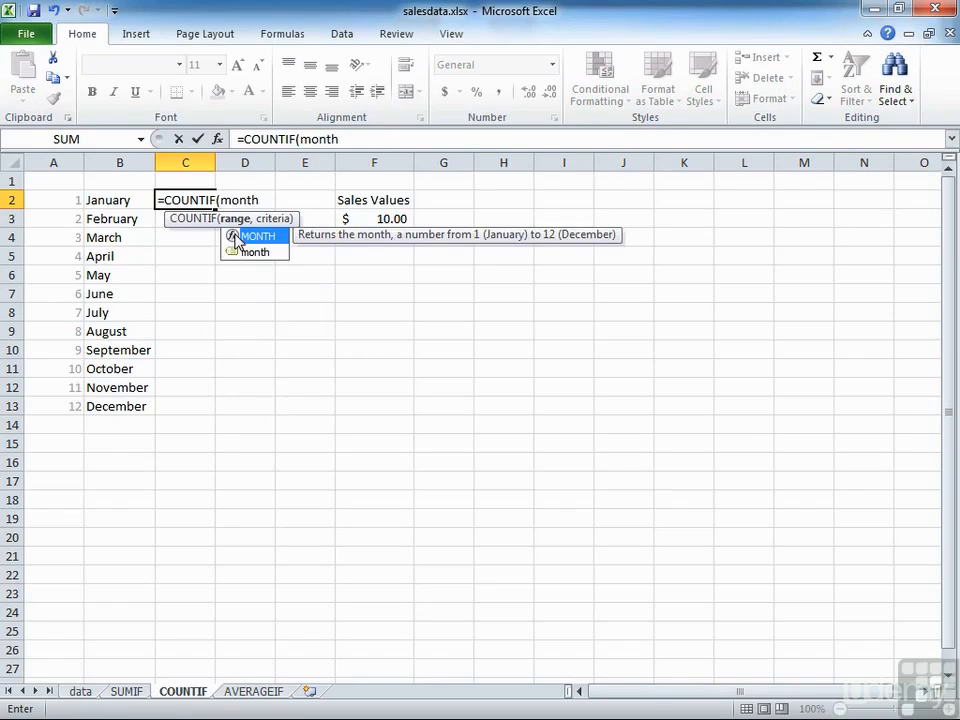
double_click(260, 252)
text(,)
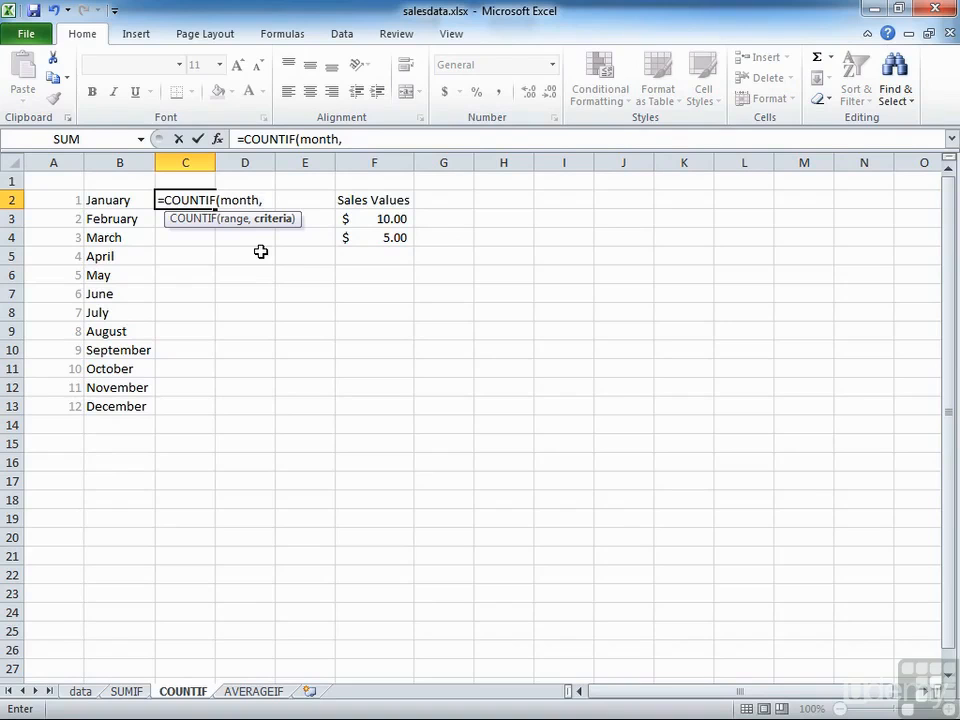
click(68, 200)
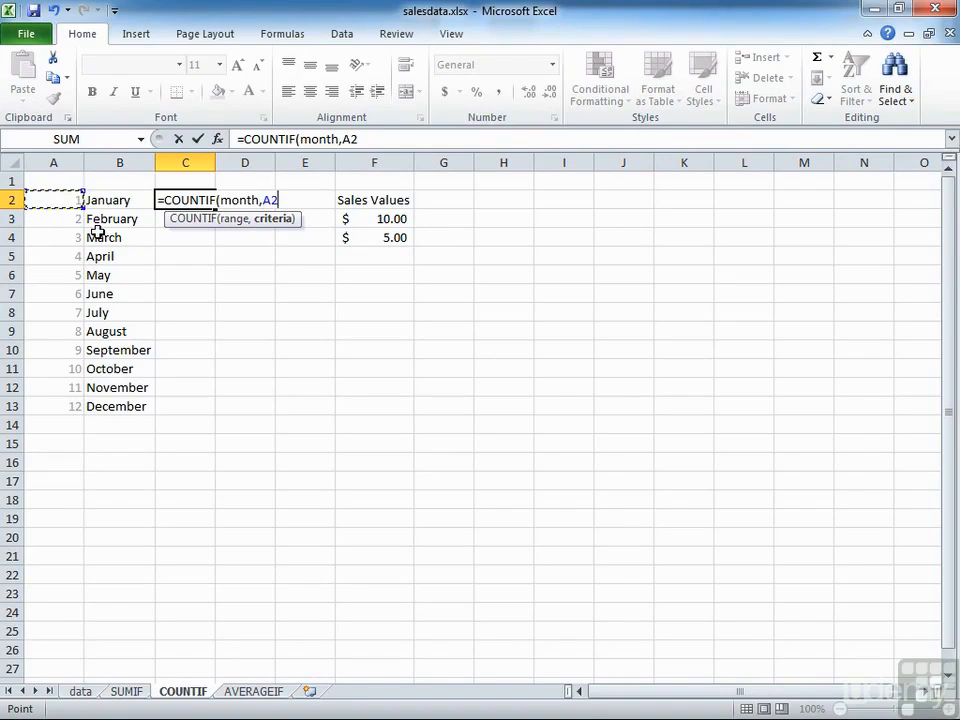
text())
key(Return)
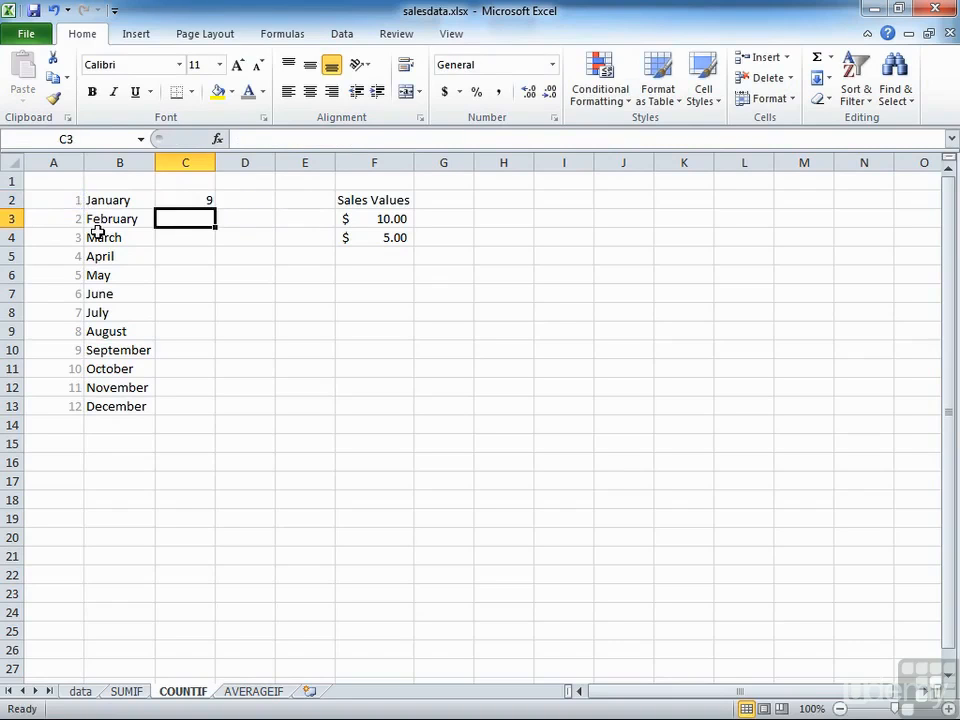
Fill the January COUNTIF formula down column C through December in C13
click(199, 201)
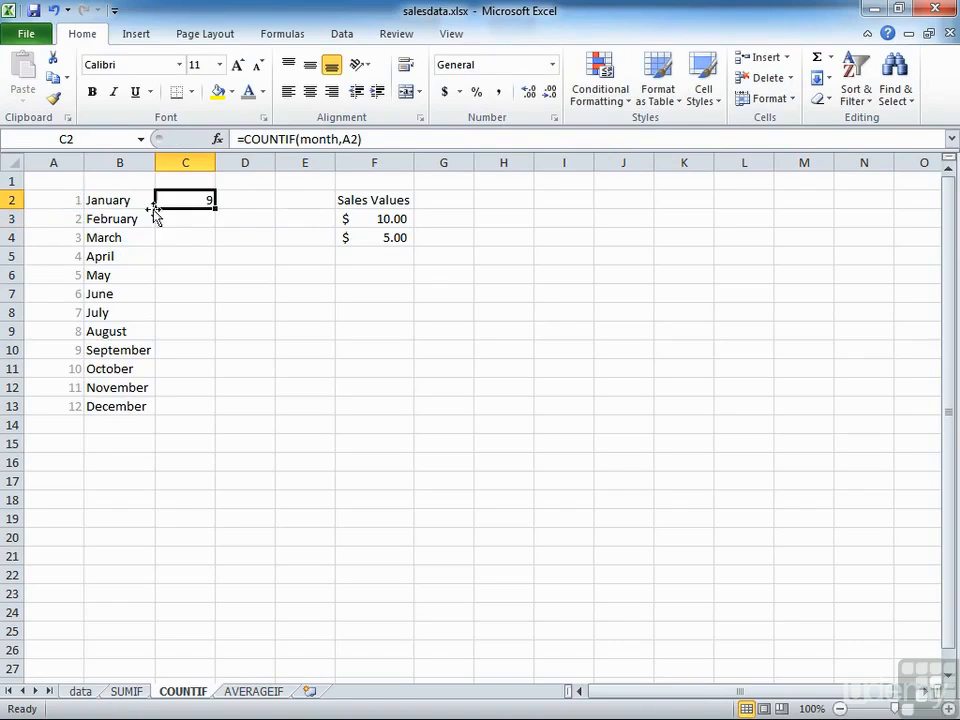
double_click(214, 208)
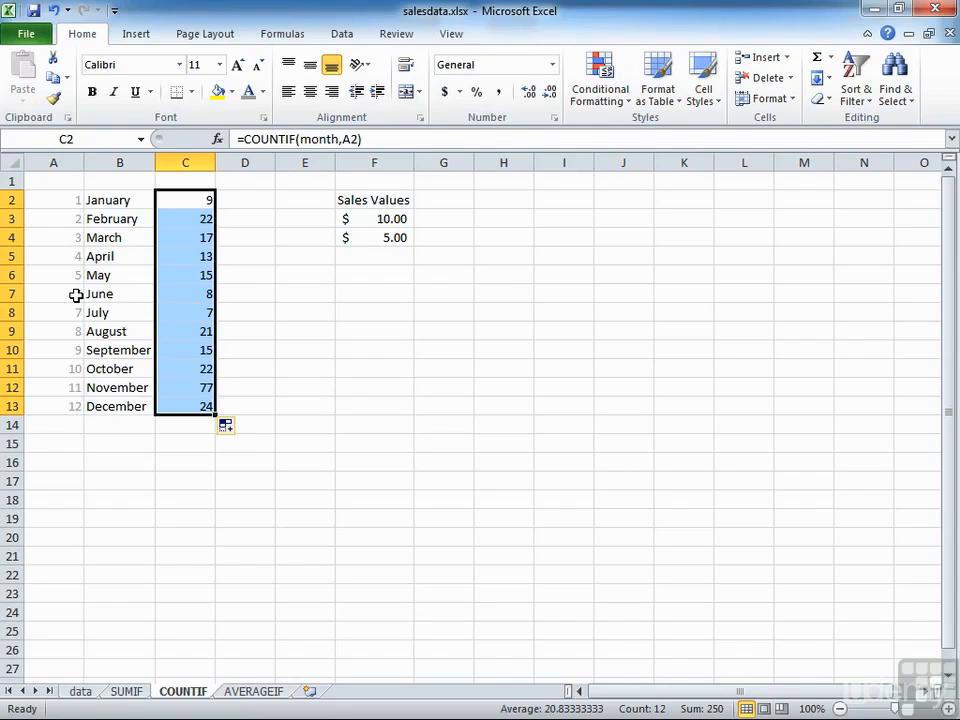
click(205, 390)
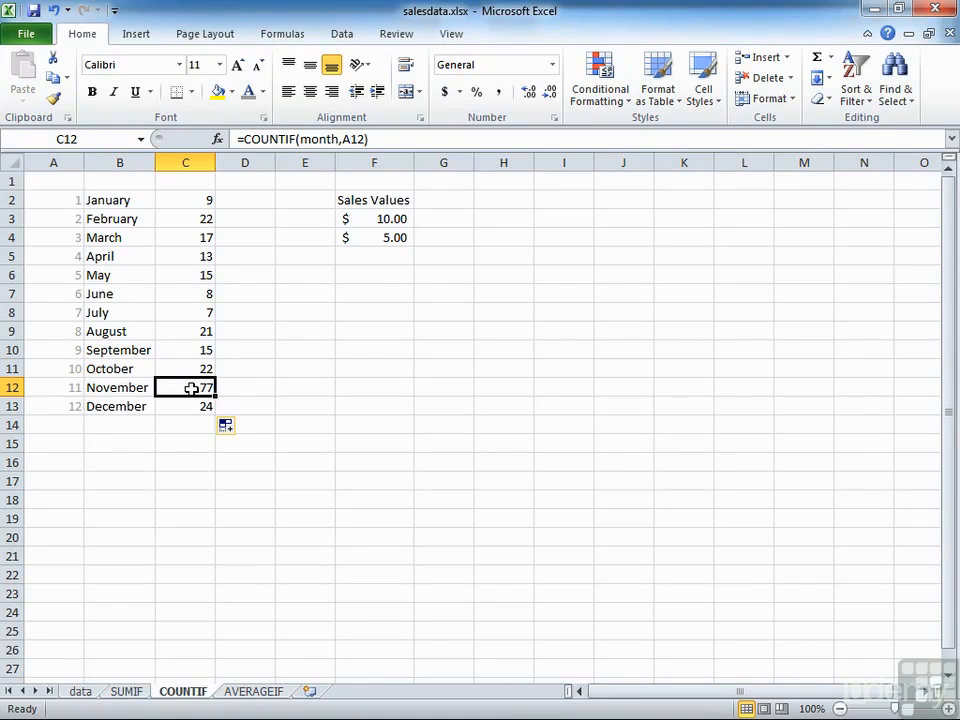
click(206, 200)
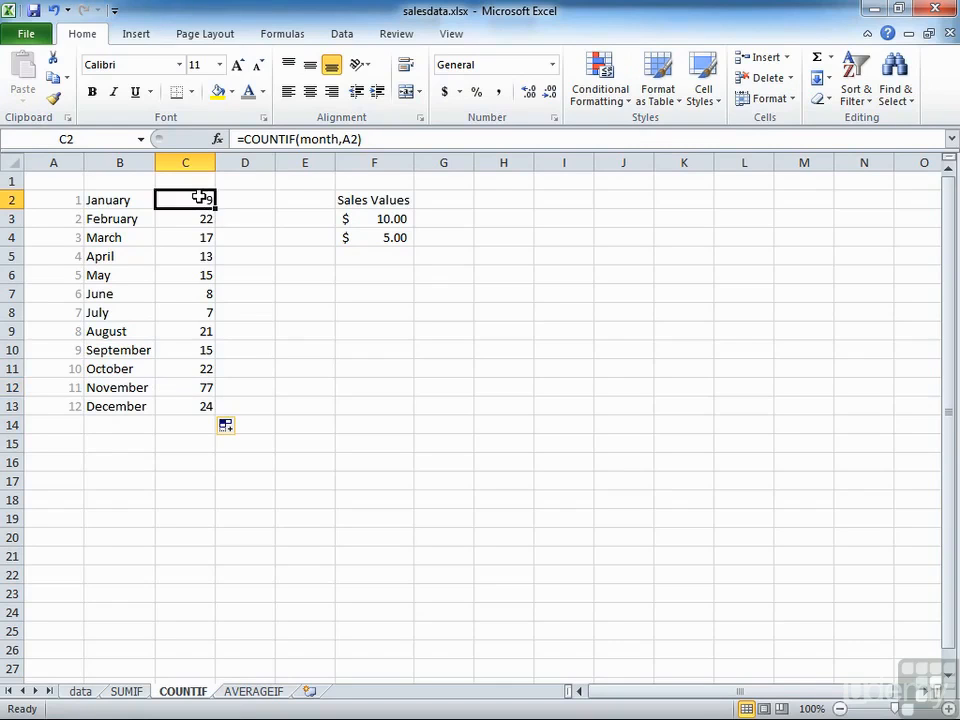
double_click(197, 197)
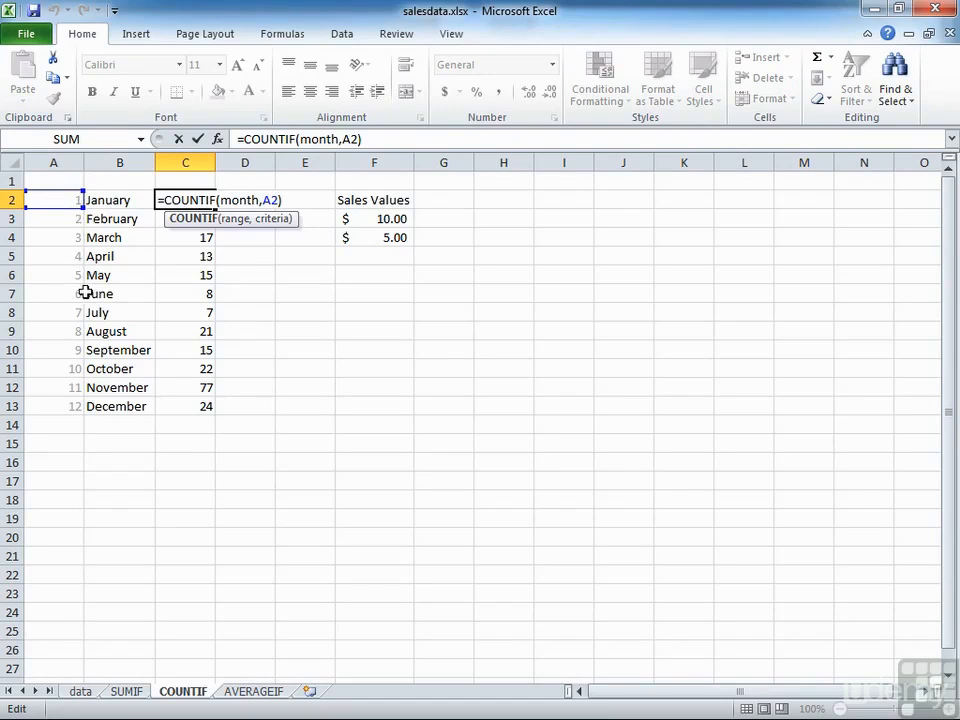
key(Escape)
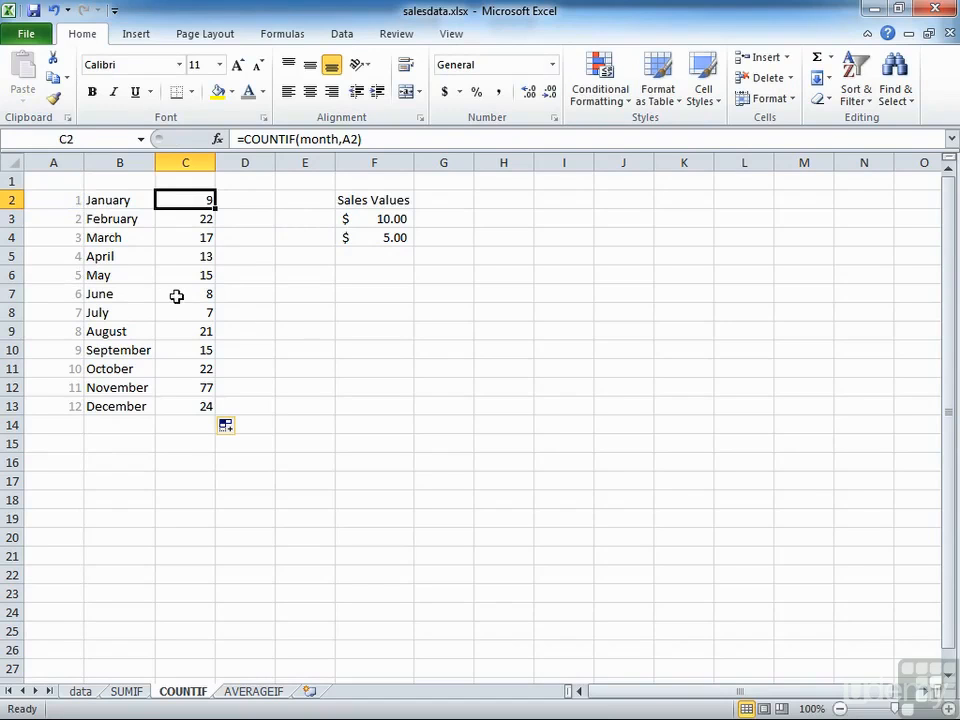
Enter the formula =COUNTIF(value,F3) in cell G3 to count sales matching the first sales value
click(455, 218)
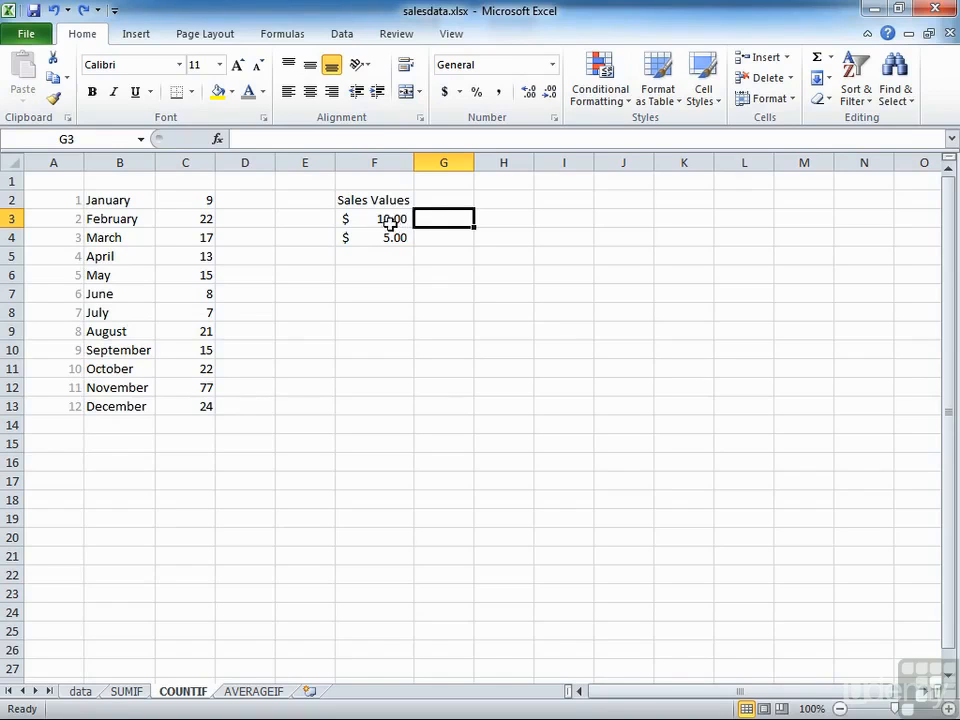
text(=COUN)
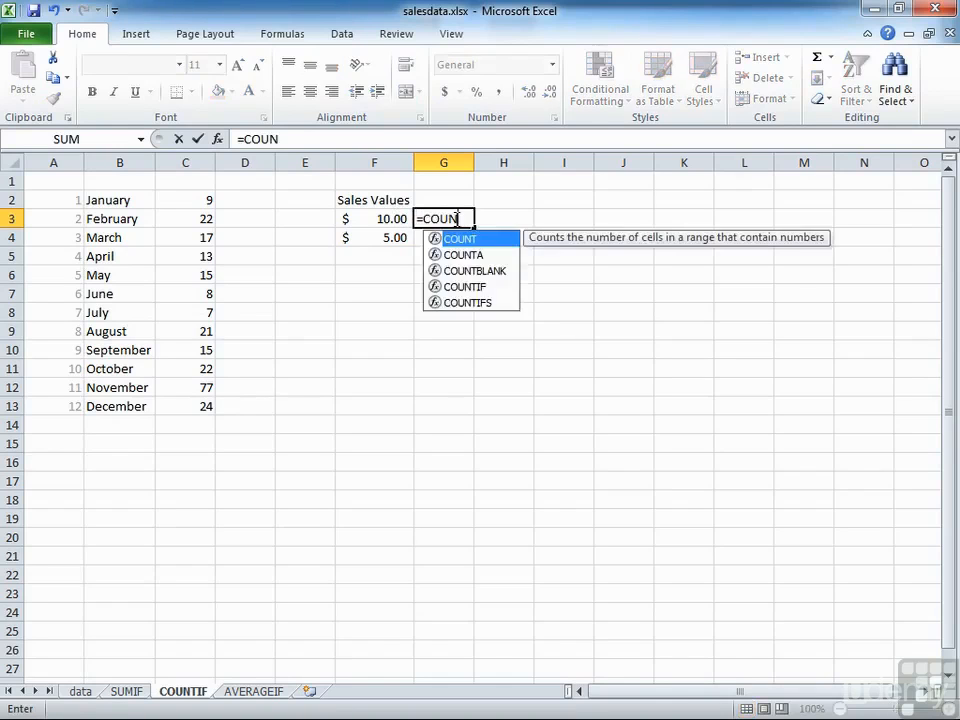
text(TIF()
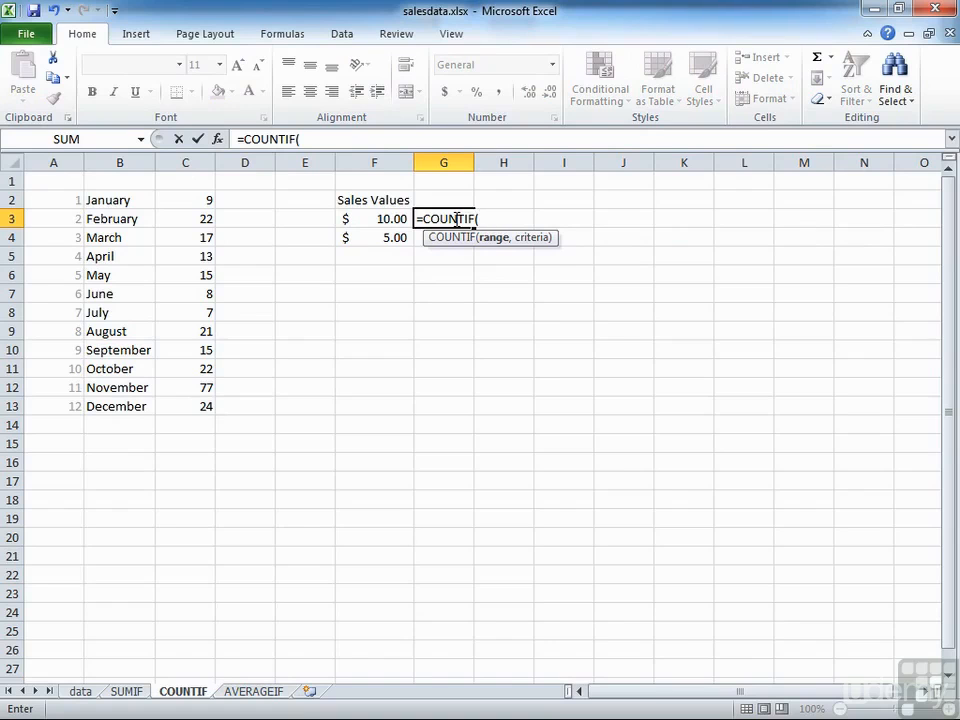
text(value)
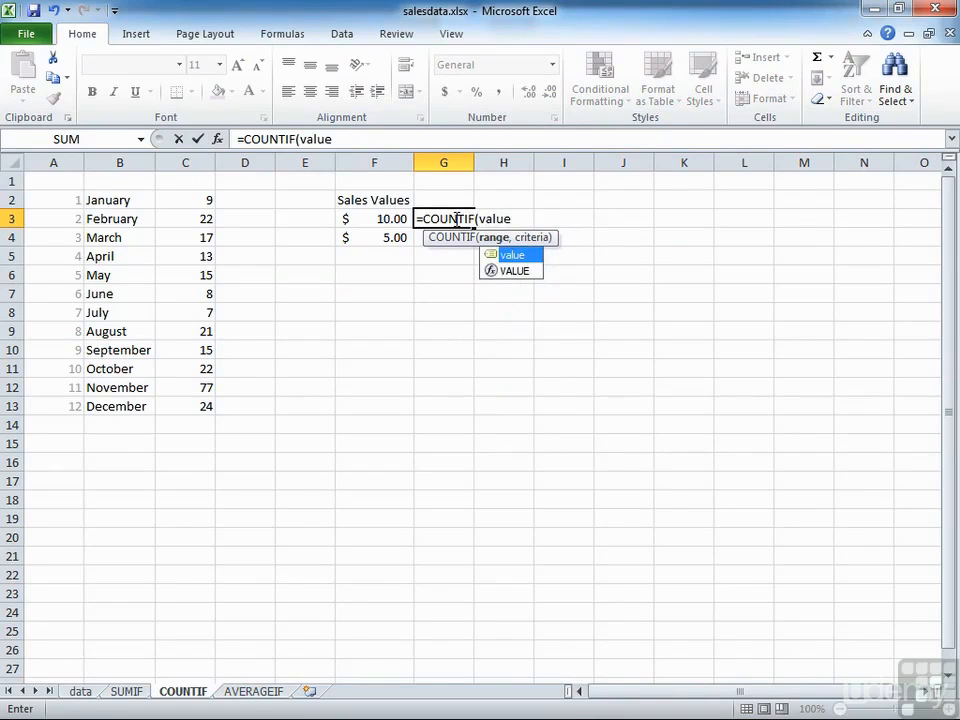
text(,)
click(399, 218)
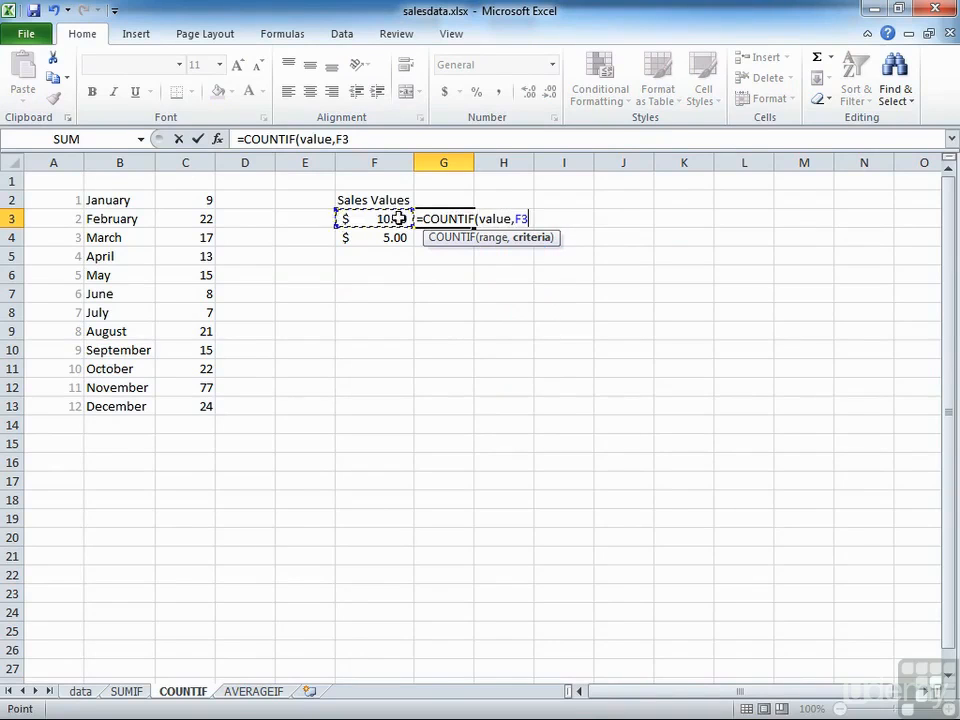
text())
key(Return)
key(Up)
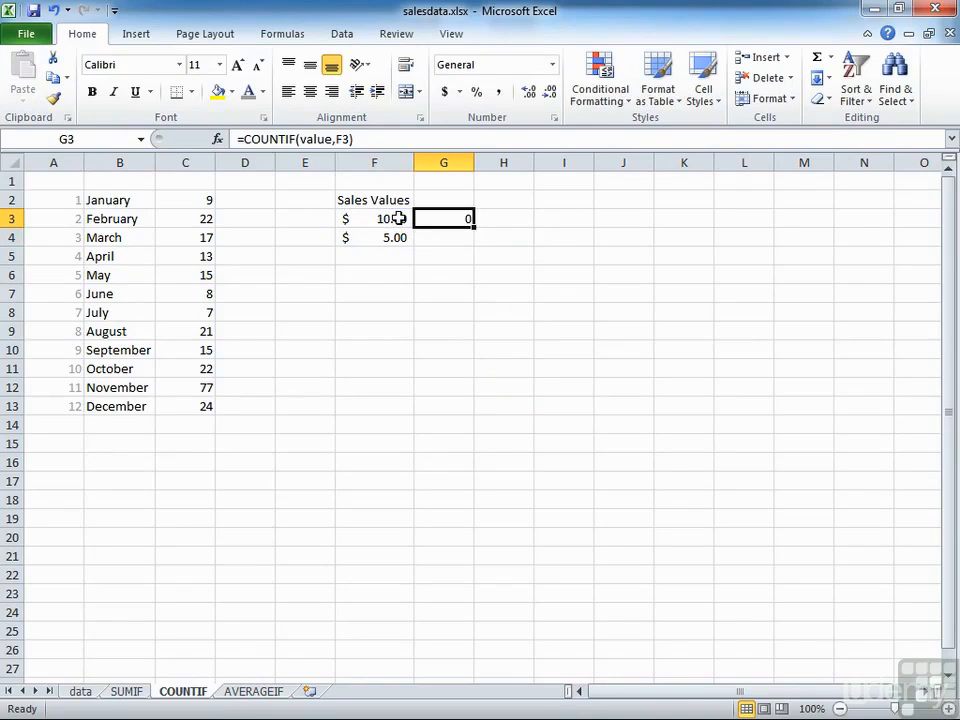
Replace the criteria of the COUNTIF formula in G3 with the quoted condition ">10"
double_click(449, 217)
double_click(522, 218)
text(")
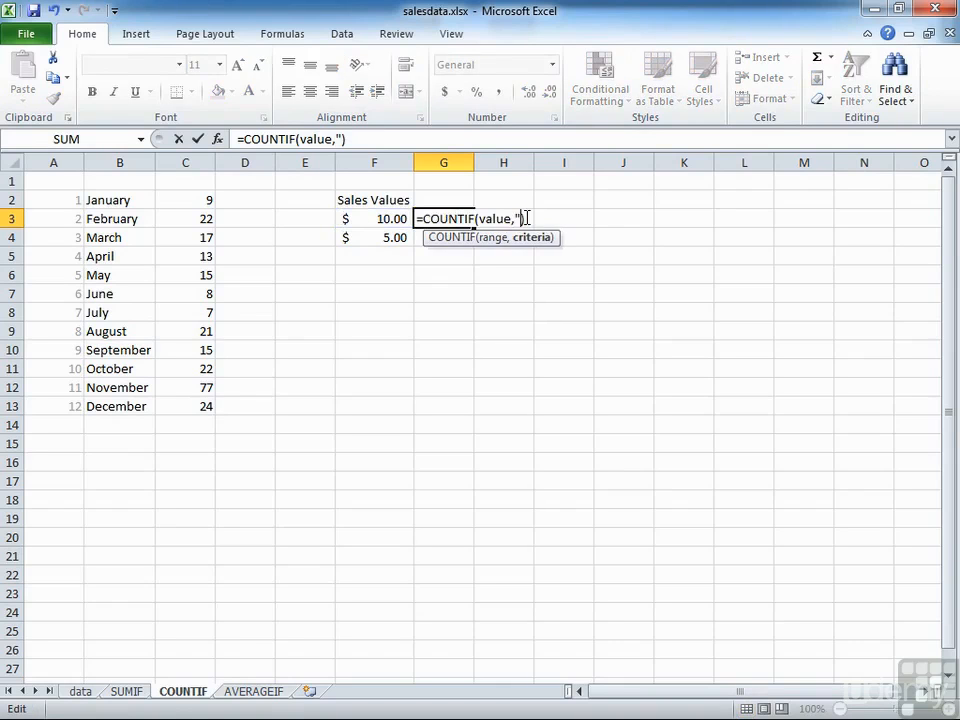
text(>10"))
key(Return)
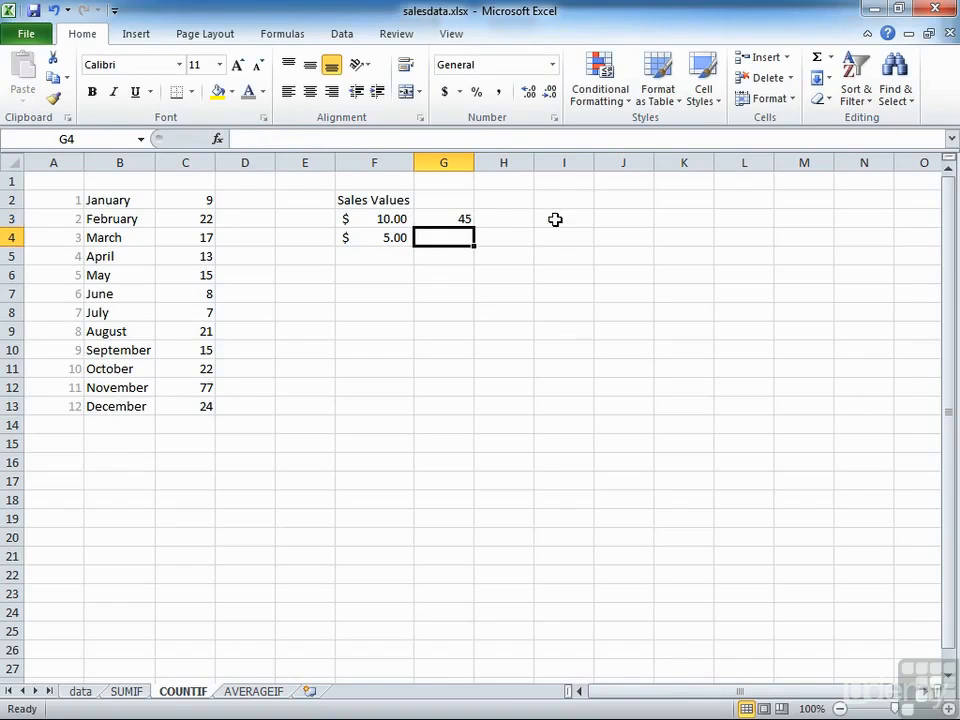
key(Up)
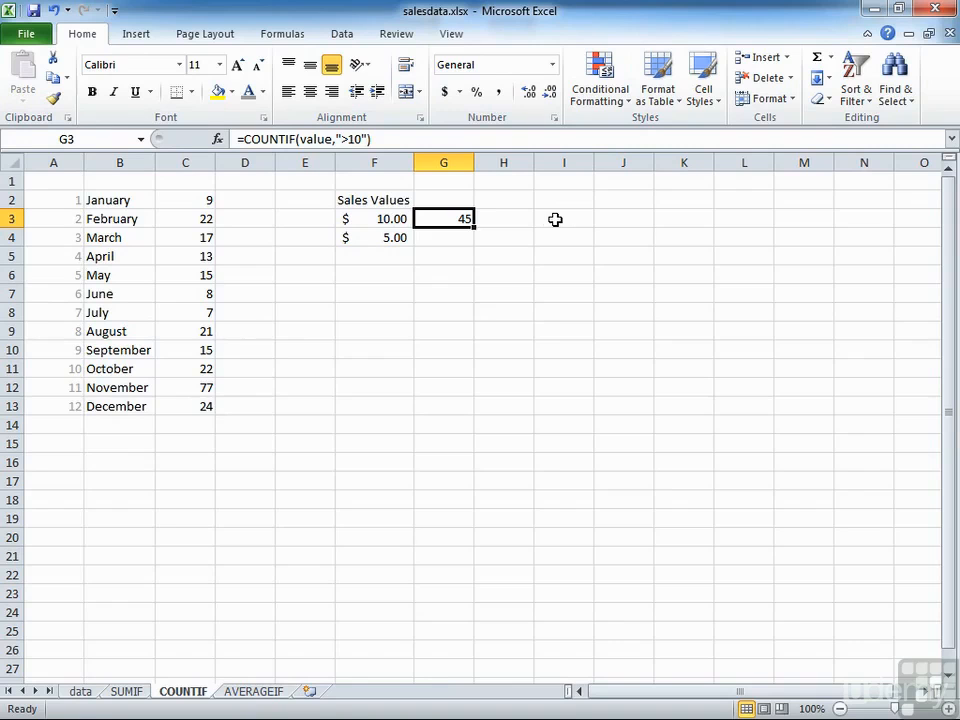
Try putting the cell reference inside the quoted condition in G3, making the criteria ">F3"
double_click(466, 224)
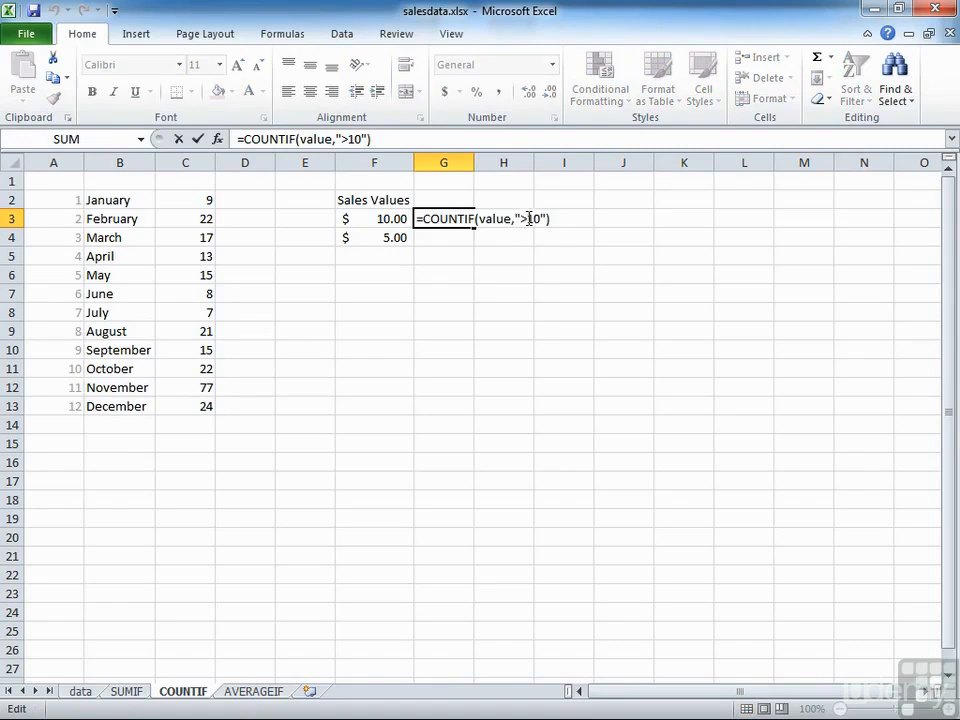
drag(529, 218, 540, 218)
text(F3)
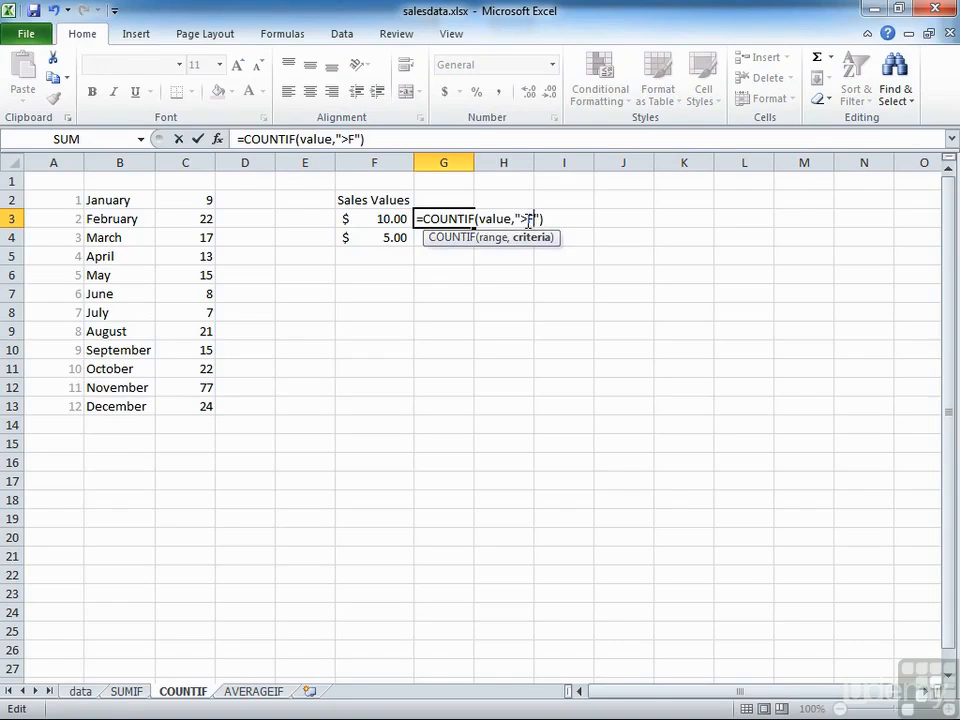
key(Return)
click(457, 219)
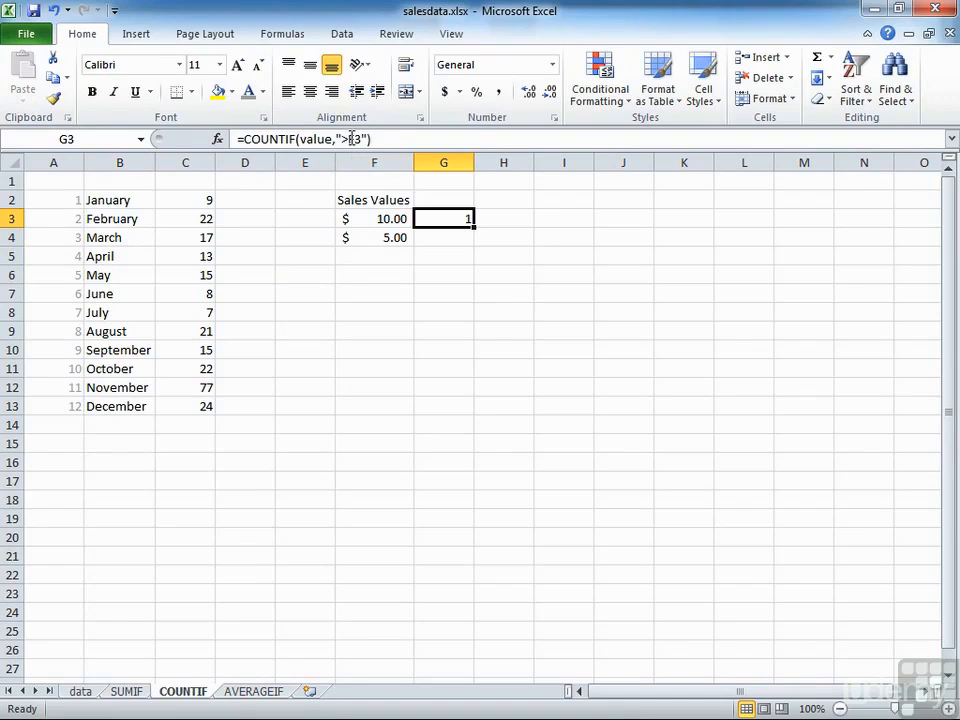
Replace the quoted criteria in G3 with a plain reference to F3, giving =COUNTIF(value,F3)
double_click(468, 222)
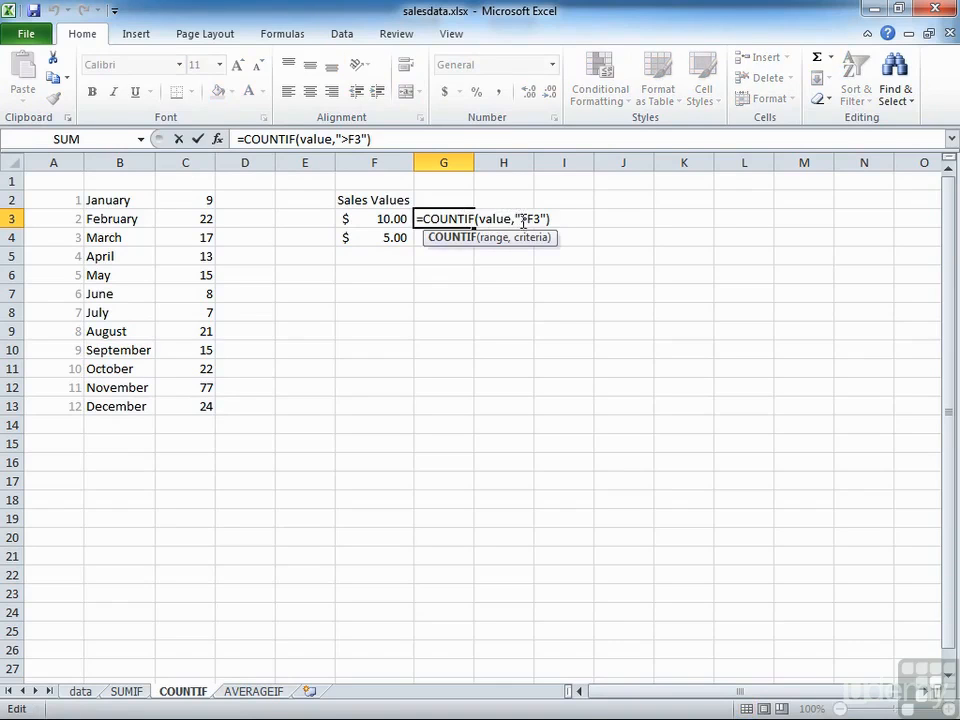
drag(516, 218, 548, 214)
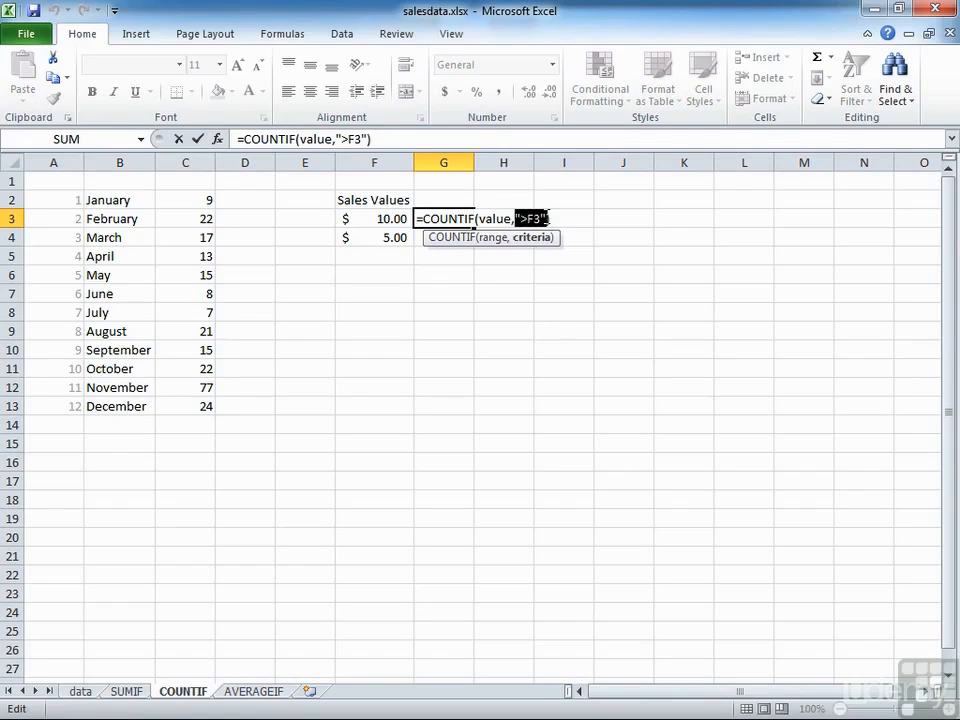
text(F3)
key(Return)
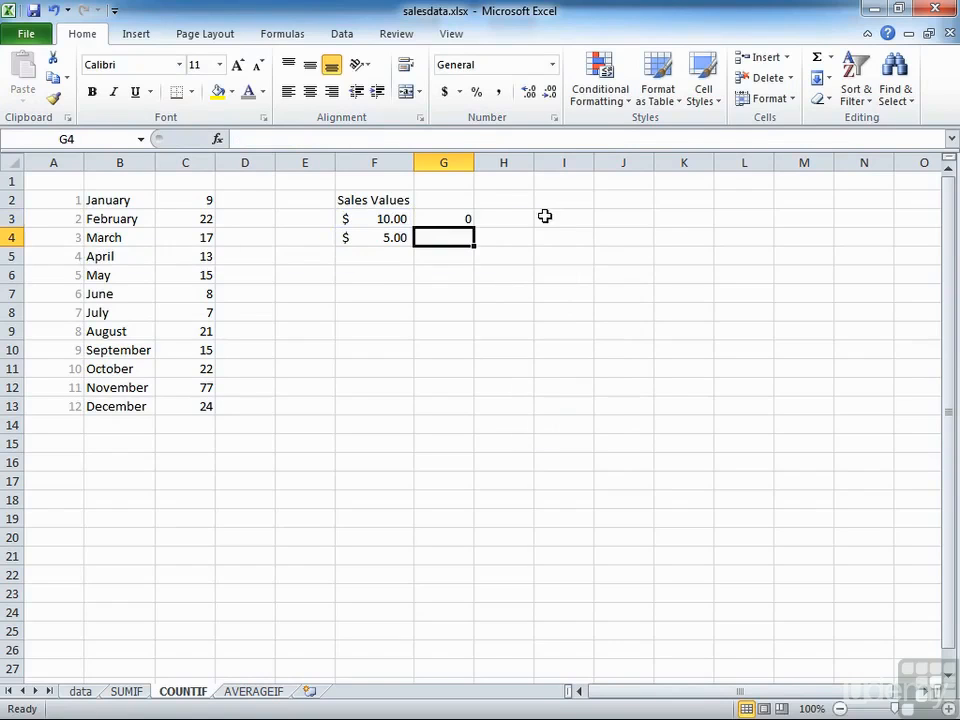
Enter the condition >10 in cell F3 as the criteria for the sales count
click(397, 219)
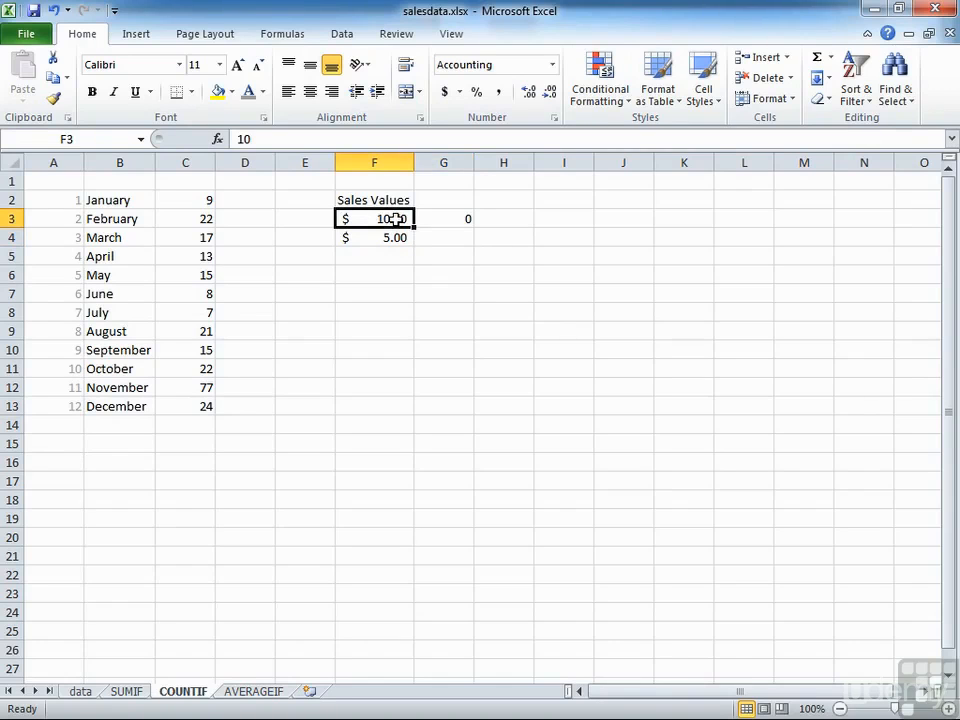
text(>10)
key(Return)
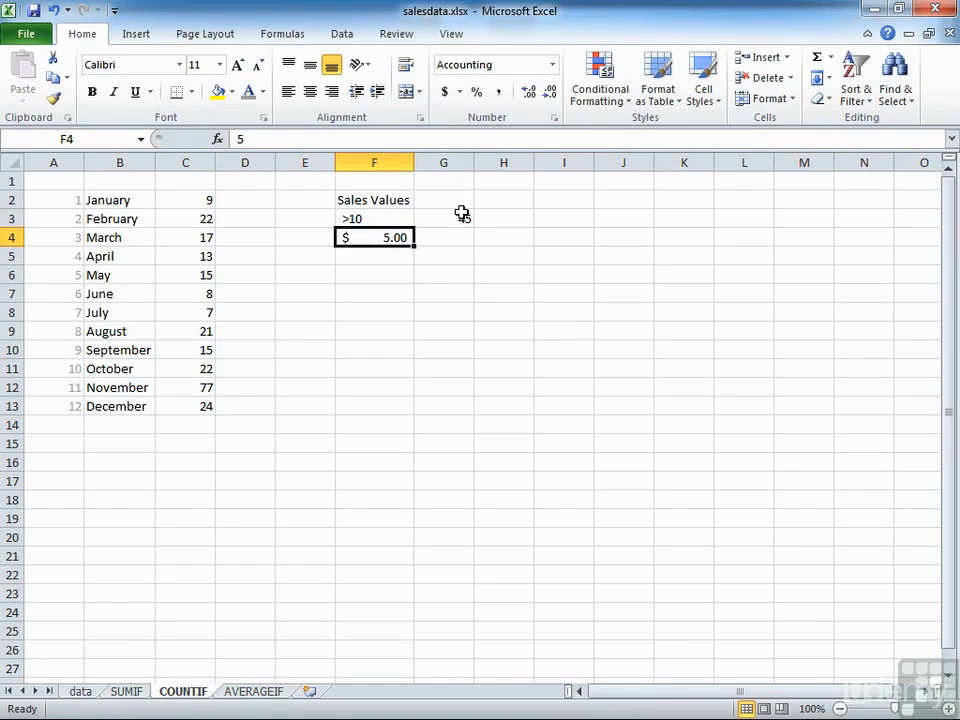
Change the criteria in cell F3 to >25
click(380, 219)
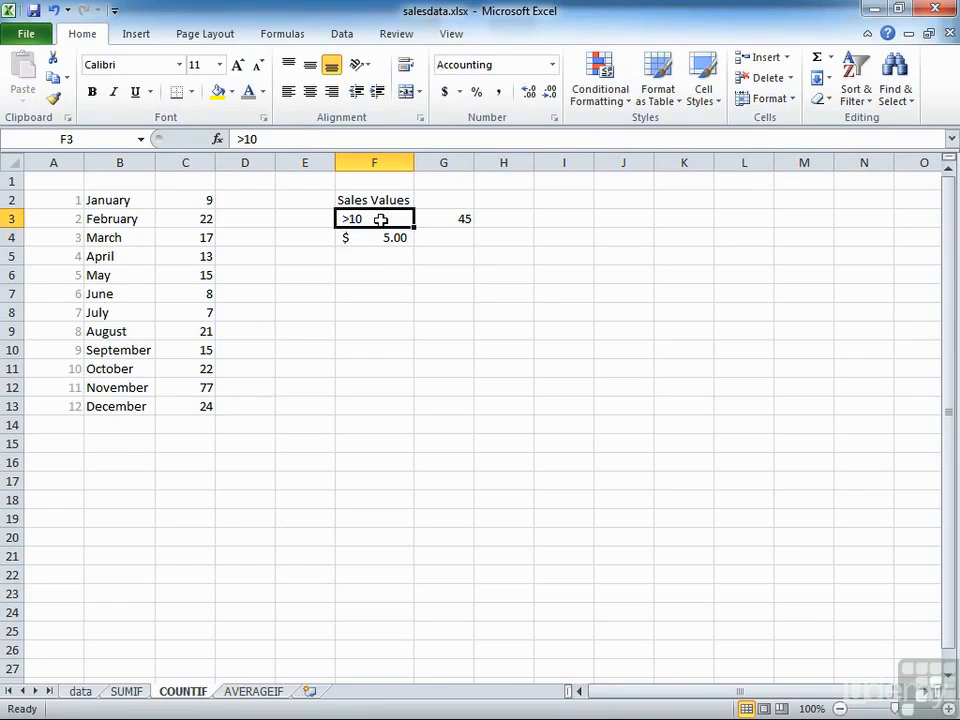
text(>25)
key(Return)
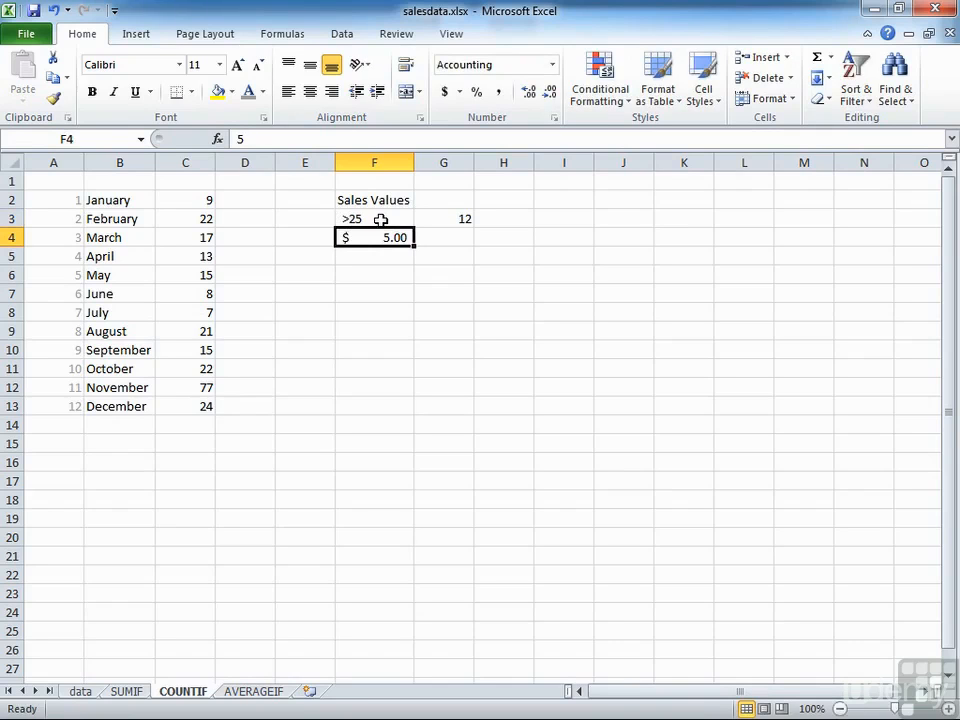
Turn the COUNTIF formula in G3 into displayed text by adding a leading apostrophe
click(380, 219)
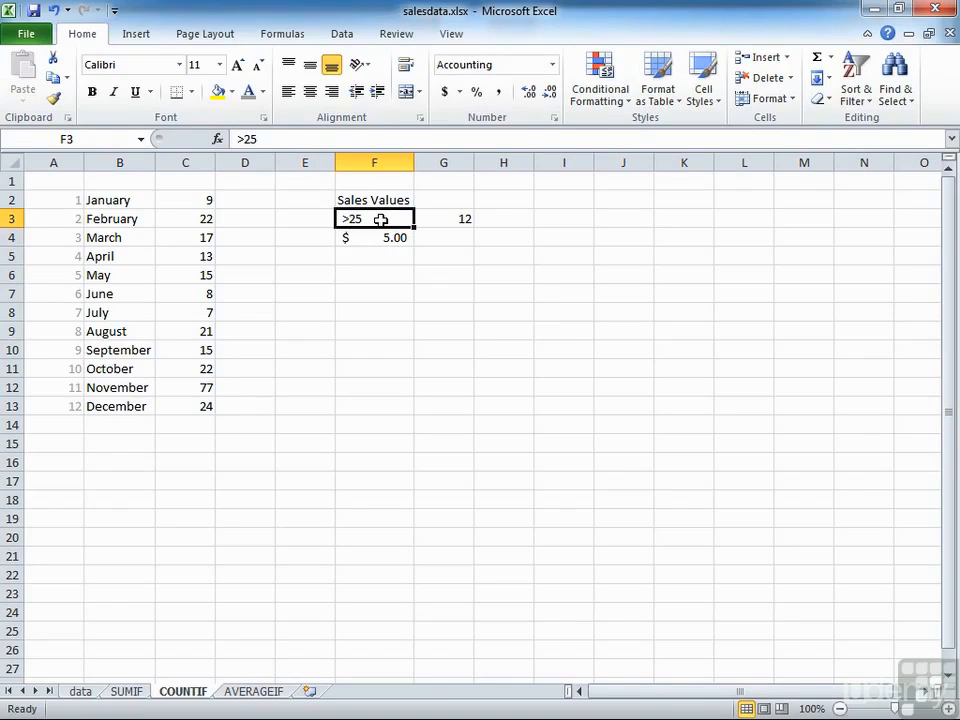
key(Right)
key(F2)
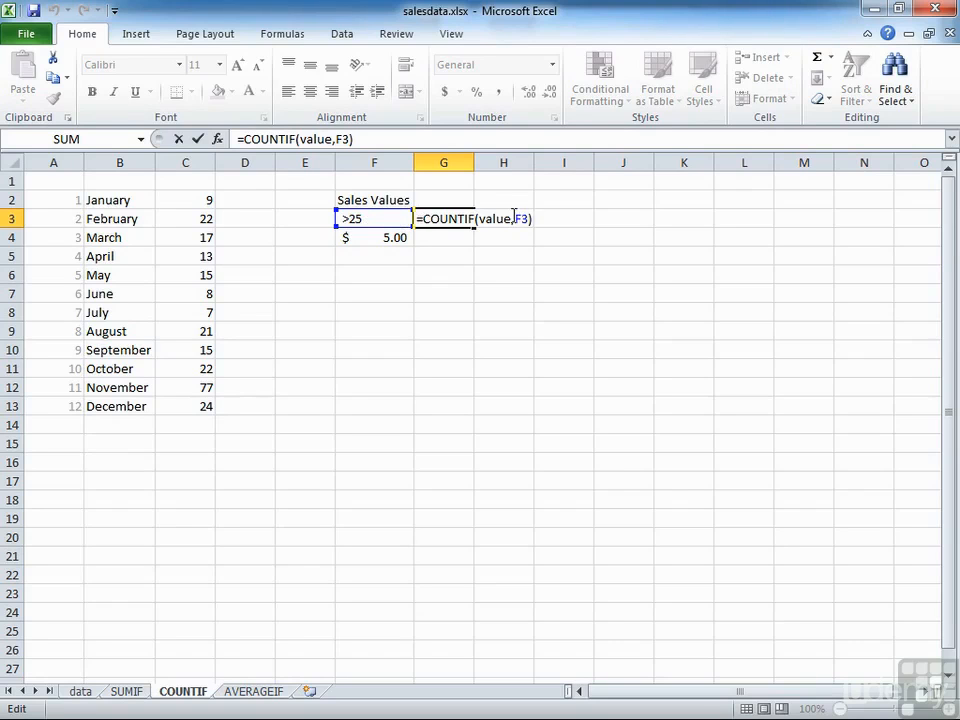
double_click(519, 217)
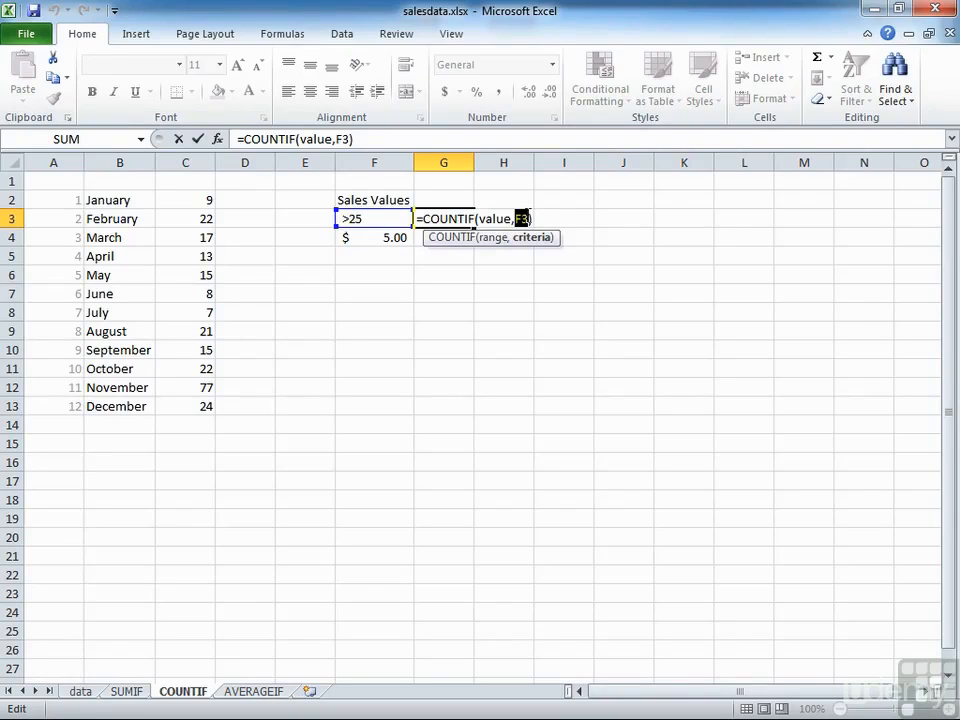
key(Return)
click(467, 214)
click(240, 139)
text(')
key(Return)
Enter =COUNTIF(value,">10") in cell G4 as displayed text with a leading apostrophe
text('=COU)
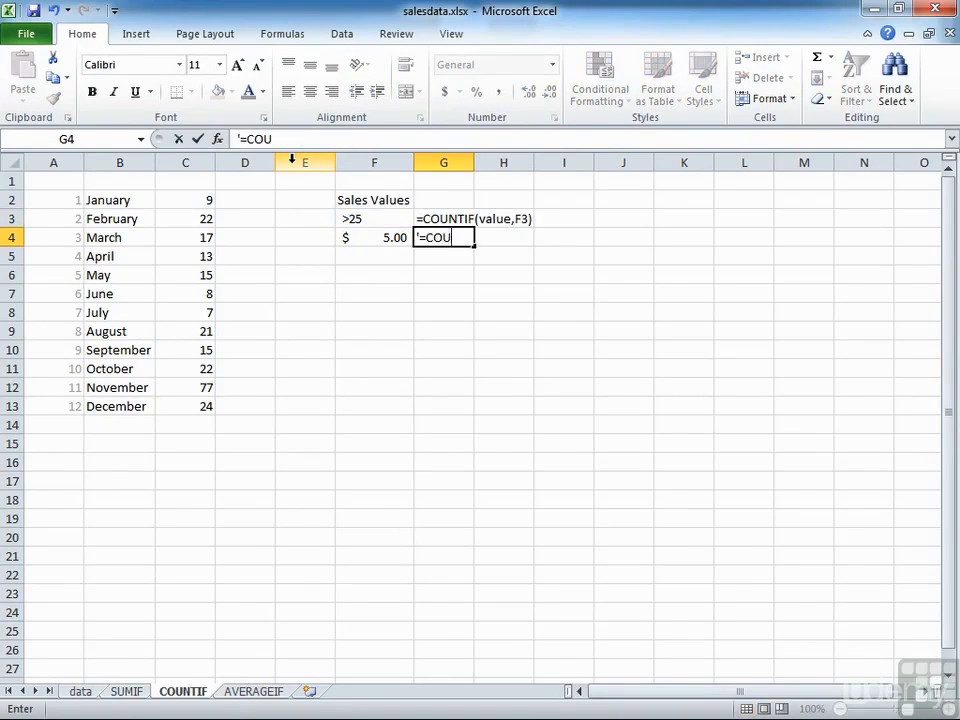
text(NTIF(value,">10))
key(BackSpace)
text("))
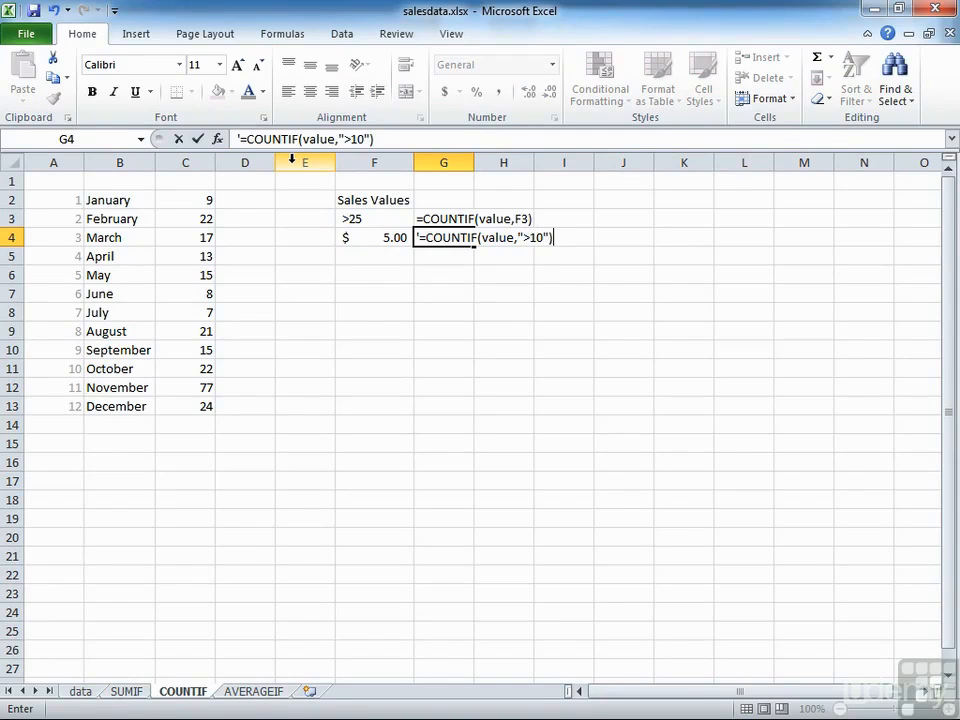
key(Return)
key(Up)
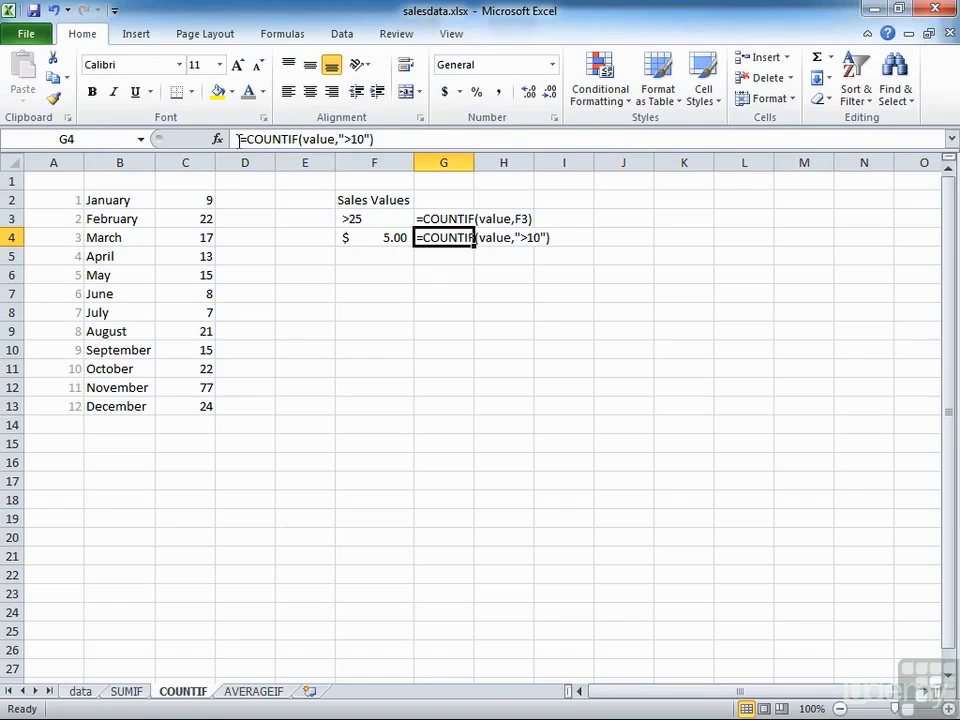
click(452, 261)
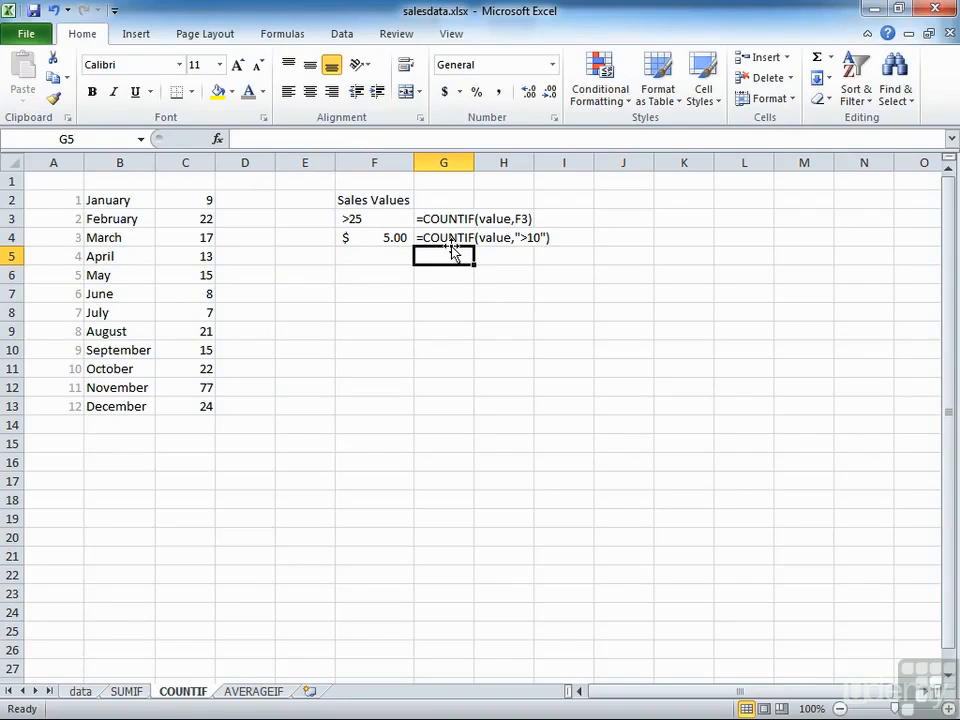
Inspect the COUNTIF formulas for the January and March counts in C2 and C4, along with the February month number
click(193, 199)
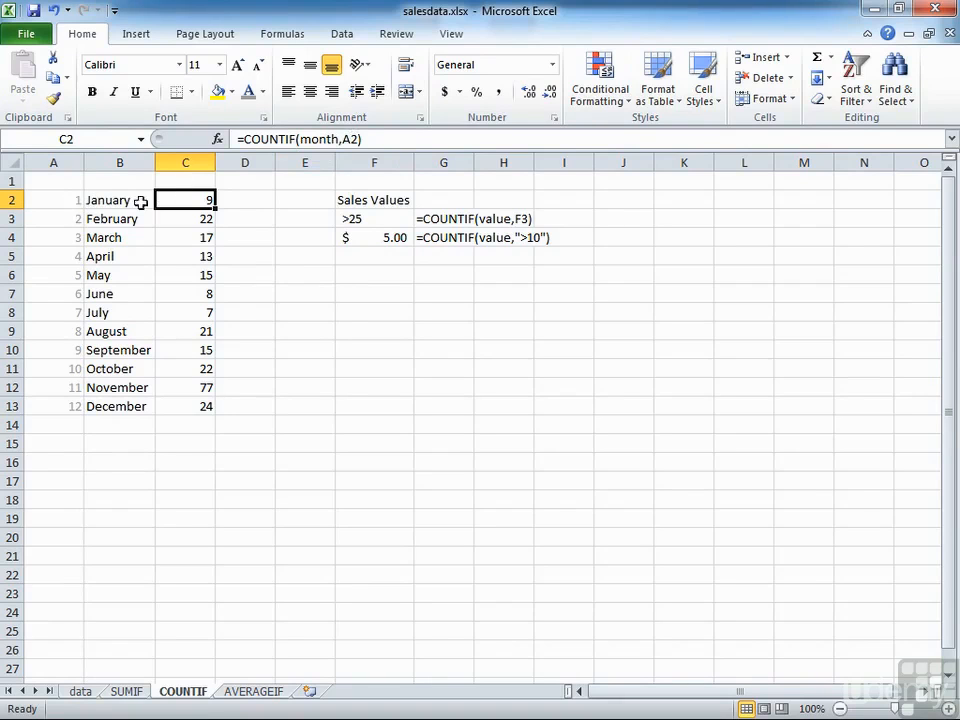
click(75, 217)
click(203, 237)
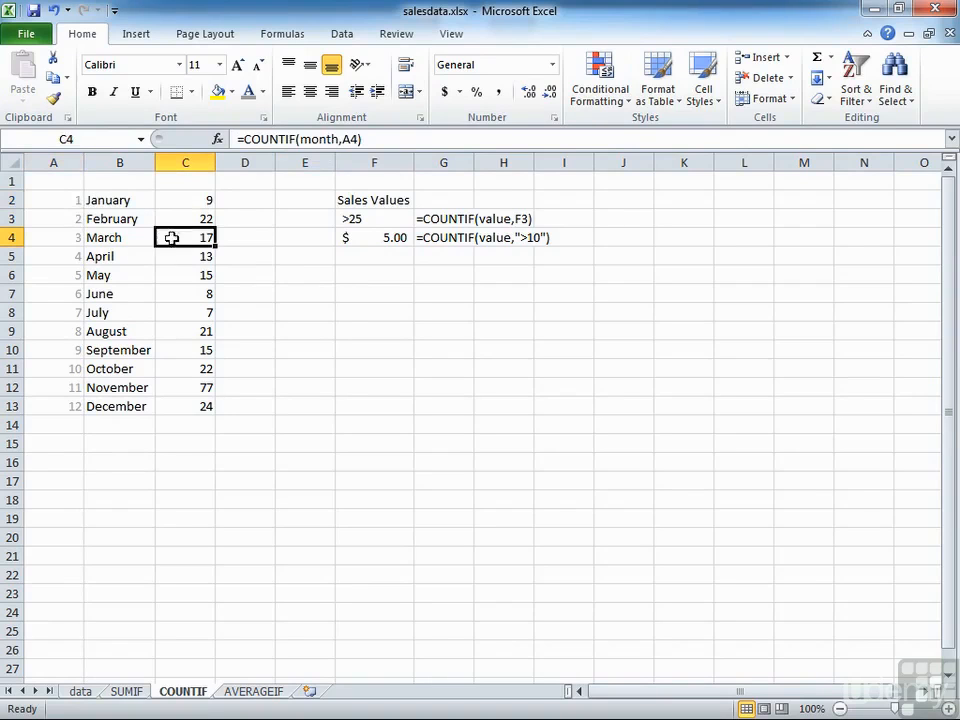
click(192, 200)
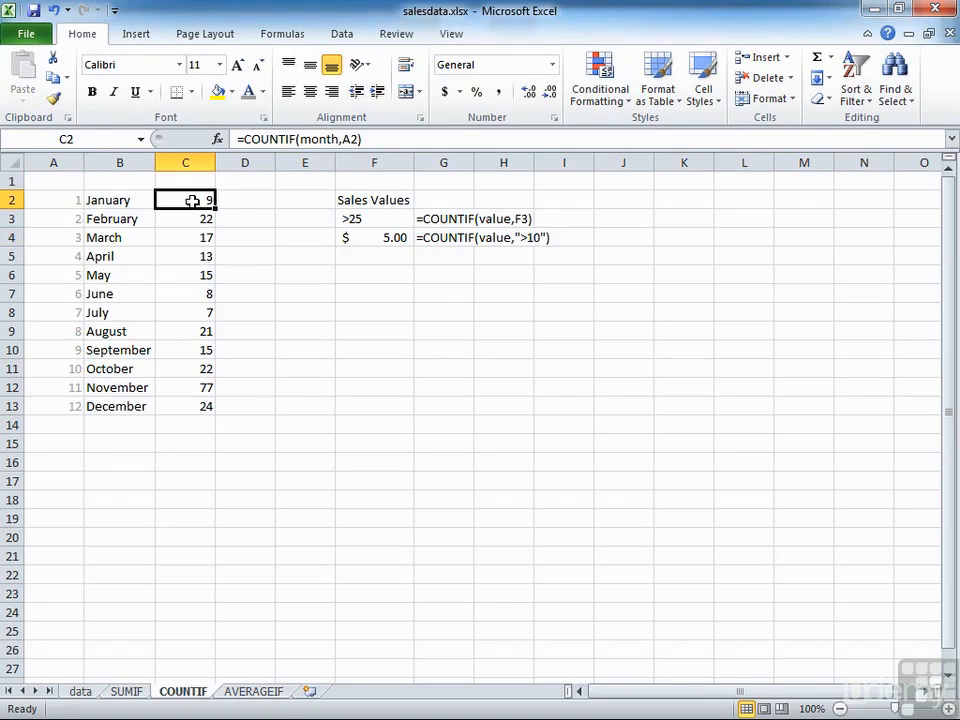